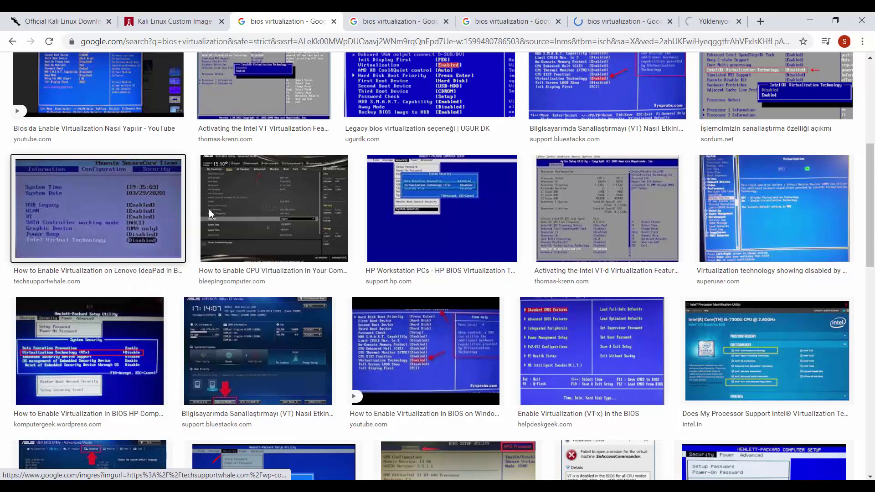
# Close the UGUR DK, ASUS, Aptio and Phoenix BIOS image tabs and the bios virtualization results tab
pyautogui.hotkey('ctrl', 'Tab')
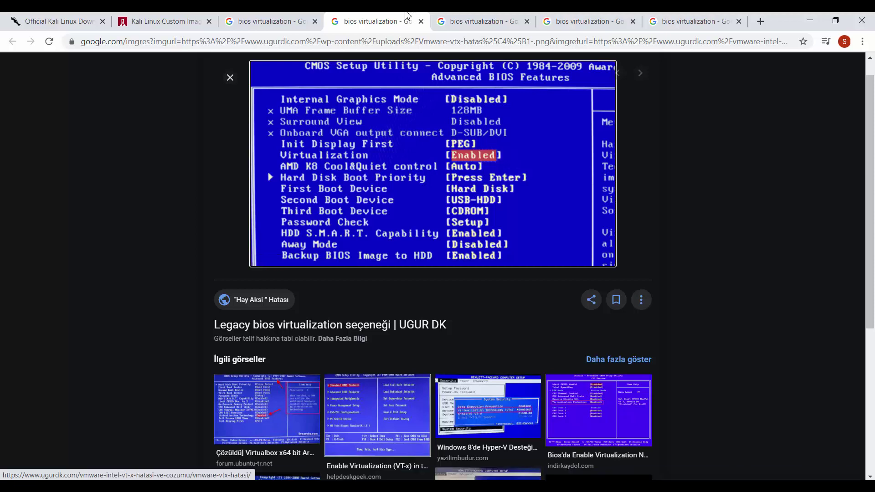
pyautogui.hotkey('ctrl', 'w')
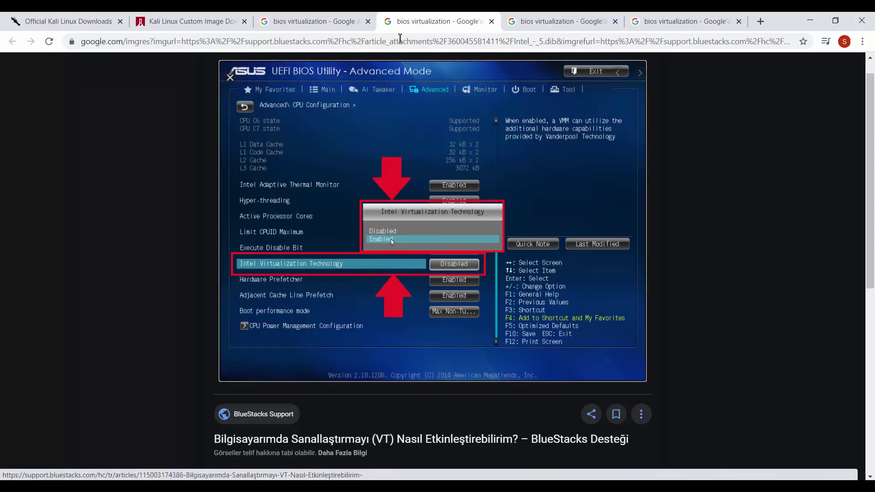
pyautogui.hotkey('ctrl', 'w')
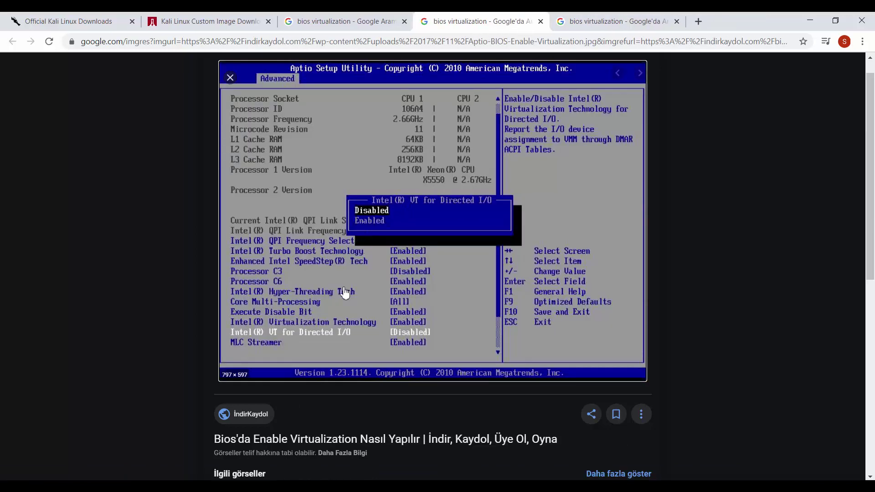
pyautogui.middleClick(505, 16)
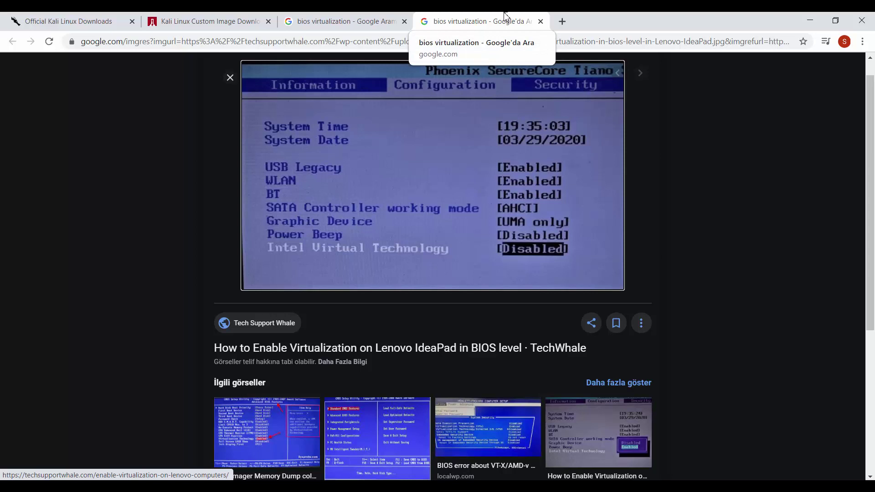
pyautogui.middleClick(505, 16)
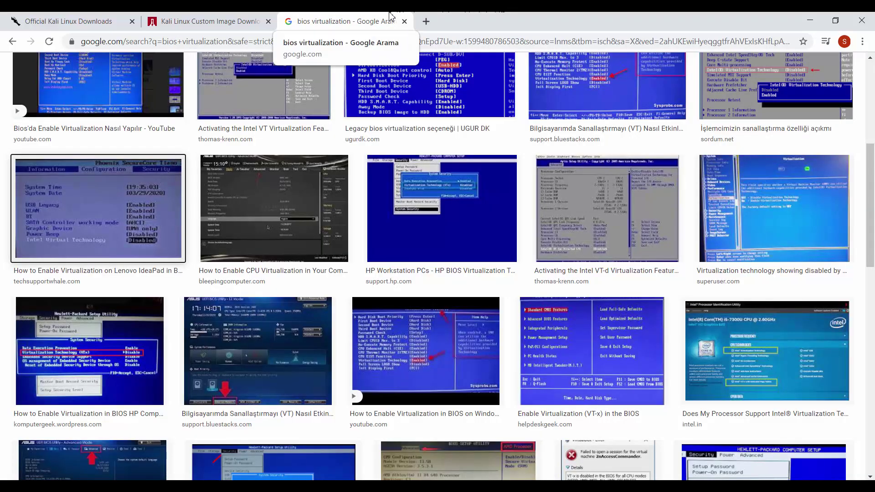
pyautogui.middleClick(377, 18)
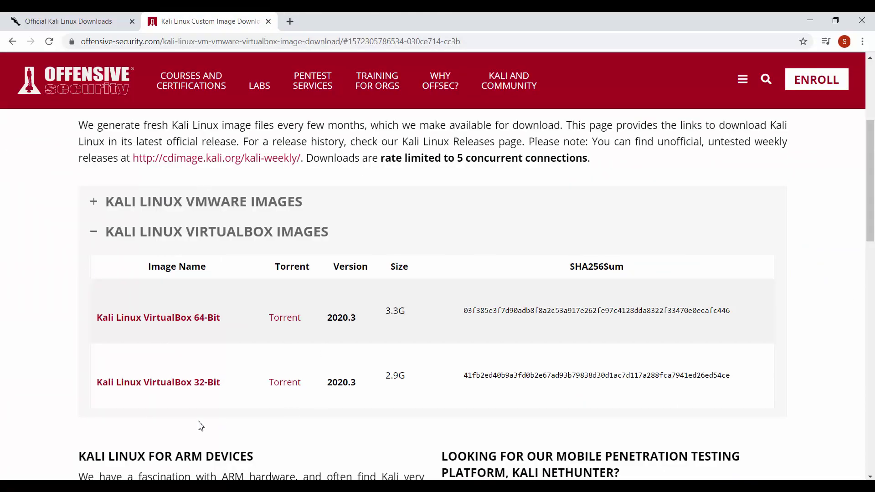
# Minimize Chrome and move the kali-linux-2020.3-vbox-amd64 folder window aside to view its files
pyautogui.click(810, 20)
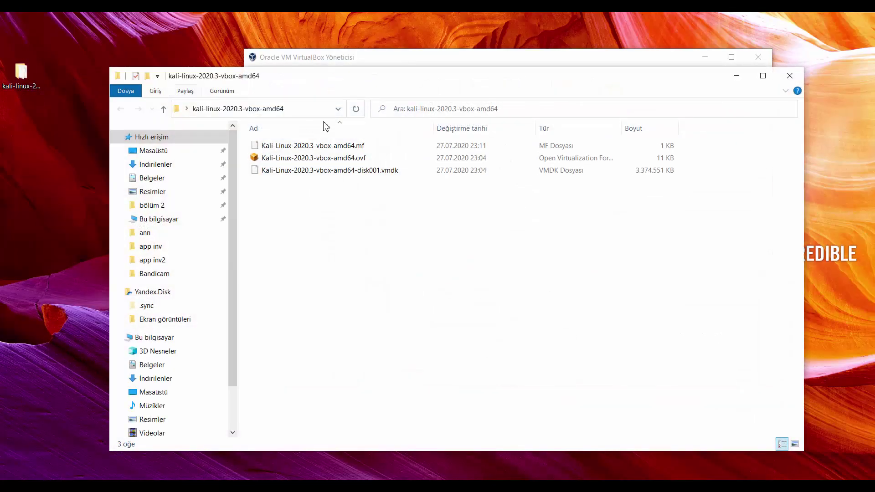
pyautogui.moveTo(322, 82); pyautogui.dragTo(307, 196)
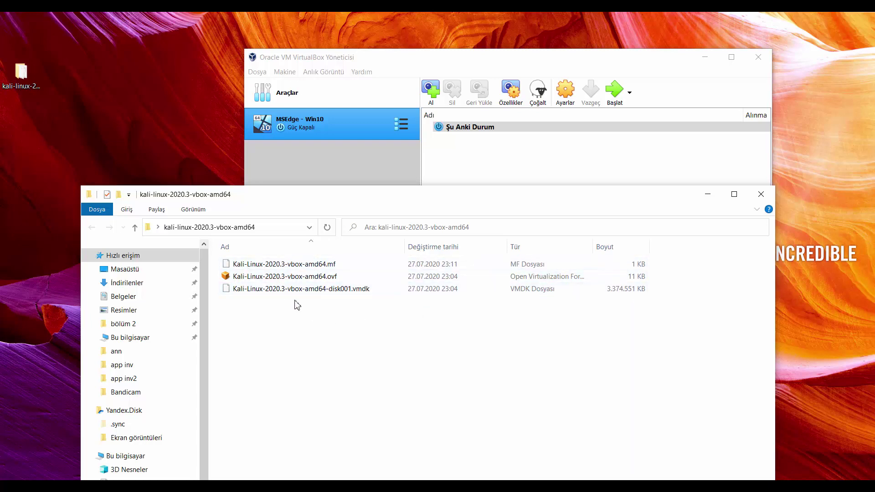
# Close the Kali folder window and start VirtualBox's Import Appliance wizard from the File menu
pyautogui.click(761, 195)
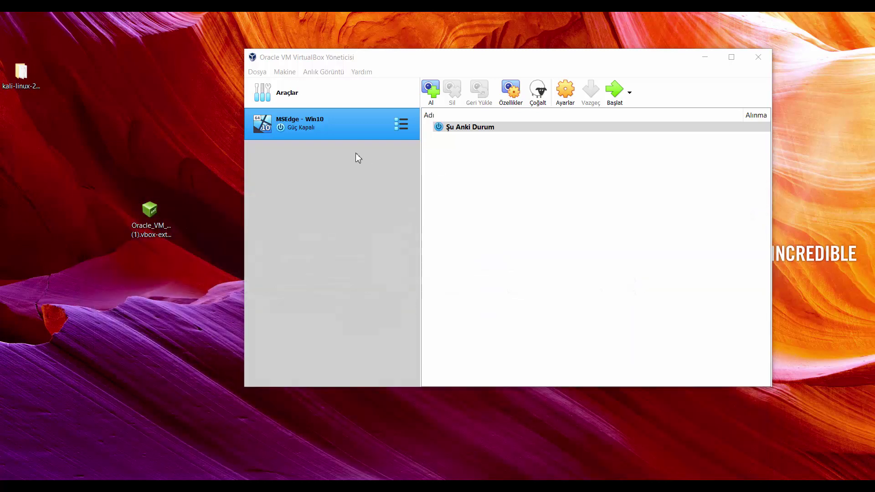
pyautogui.click(261, 73)
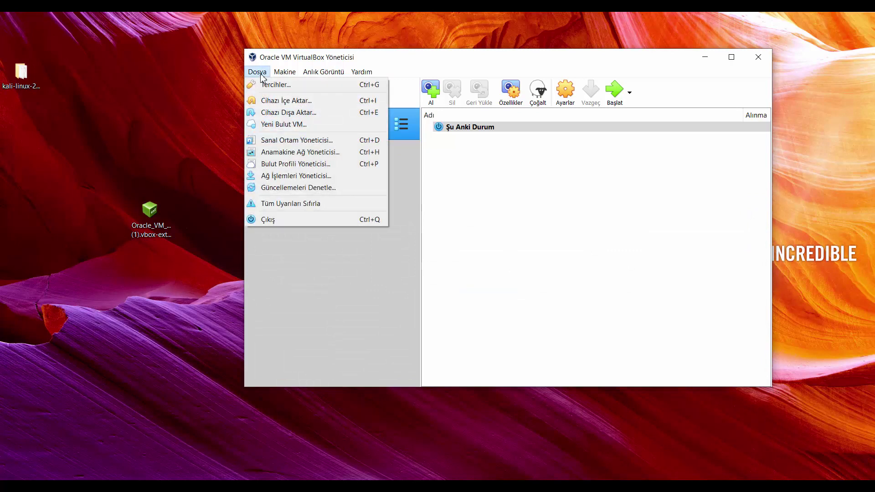
pyautogui.click(276, 102)
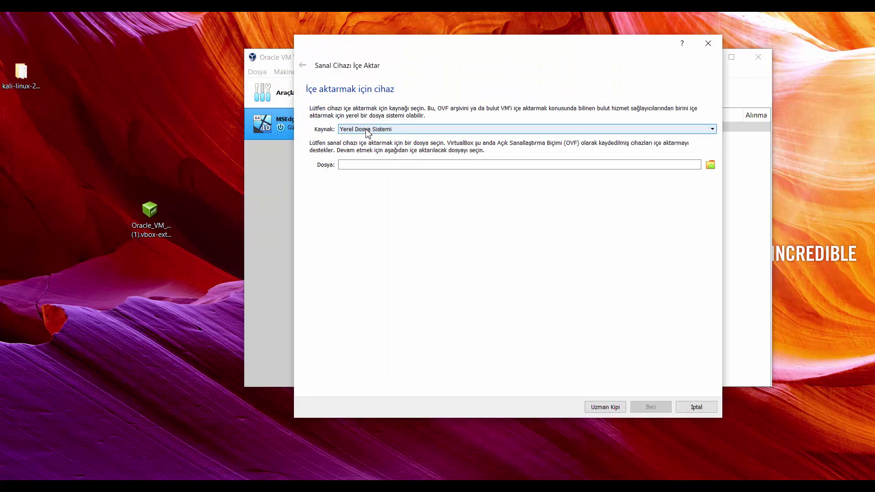
# Pick the Kali .ovf from the Desktop's kali-linux-2020.3-vbox-amd64 folder and continue to appliance settings
pyautogui.click(711, 165)
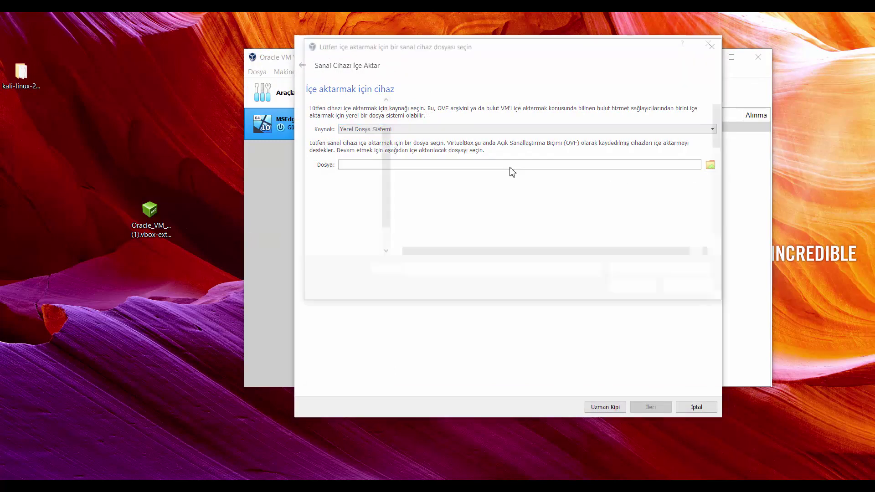
pyautogui.moveTo(722, 121); pyautogui.dragTo(724, 237)
pyautogui.moveTo(729, 203); pyautogui.dragTo(737, 143)
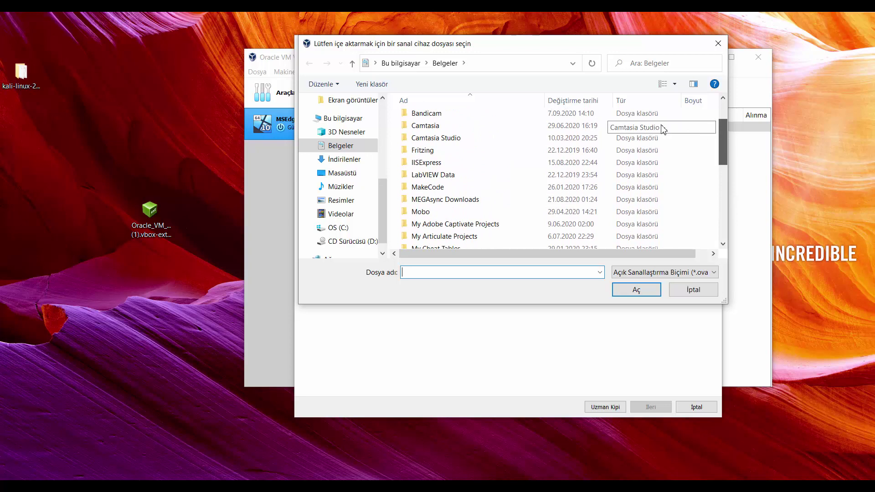
pyautogui.click(350, 174)
pyautogui.scroll(-1, 451, 228)
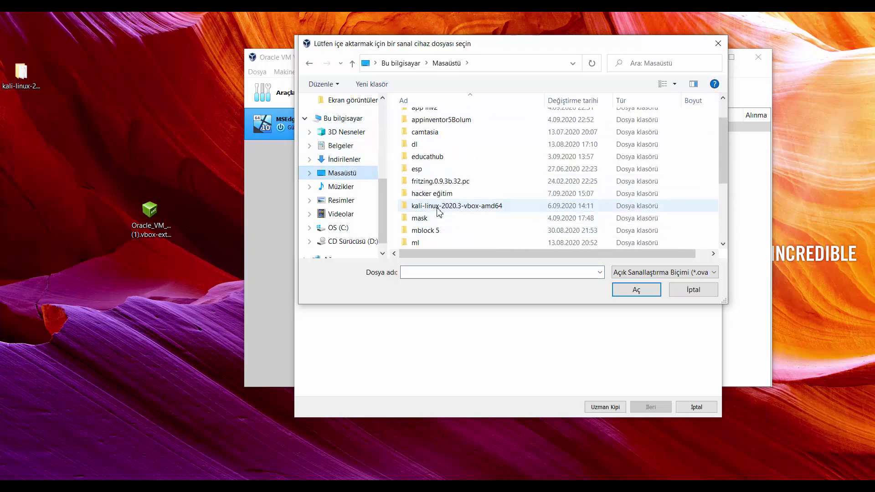
pyautogui.doubleClick(437, 209)
pyautogui.doubleClick(416, 119)
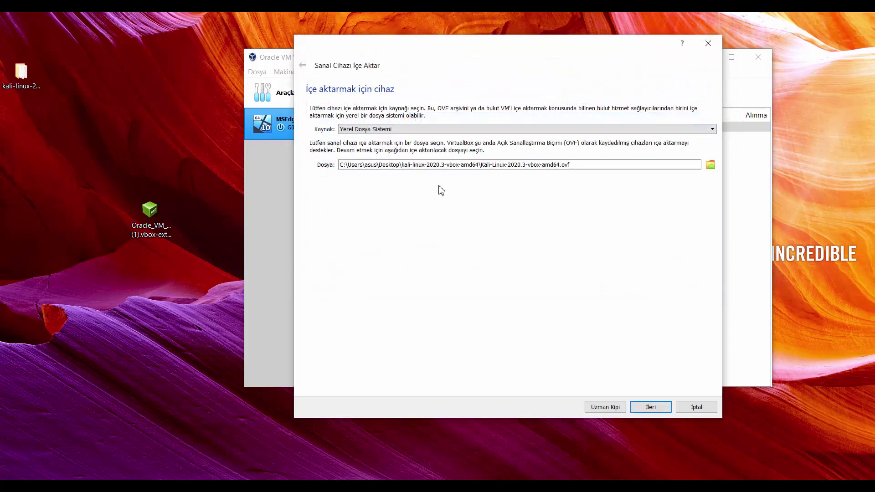
pyautogui.click(648, 407)
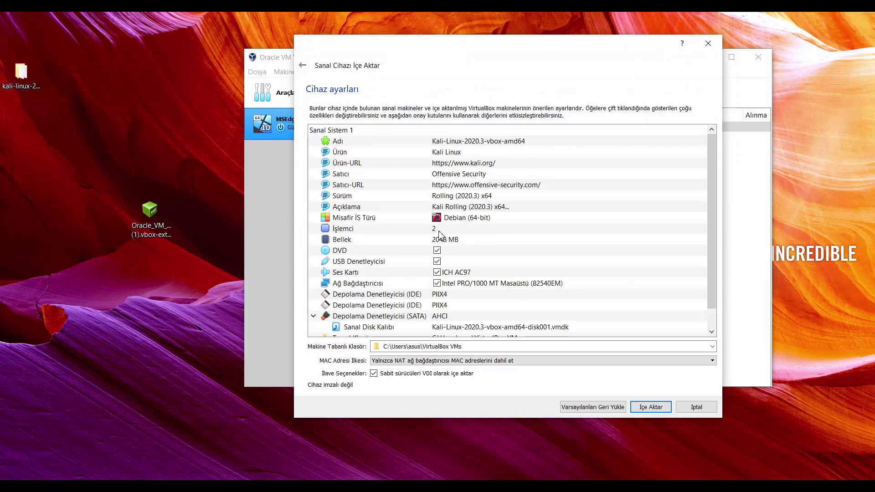
pyautogui.click(439, 232)
pyautogui.doubleClick(441, 230)
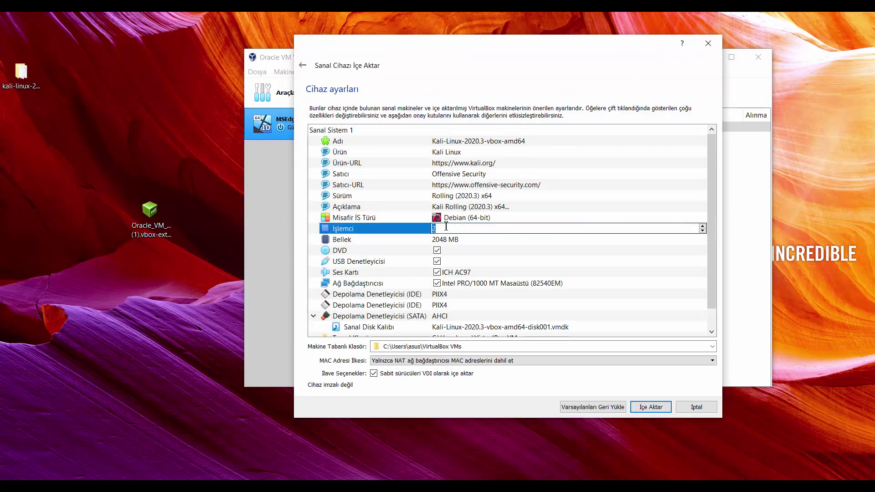
pyautogui.hotkey('ctrl', 'a')
pyautogui.write('1')
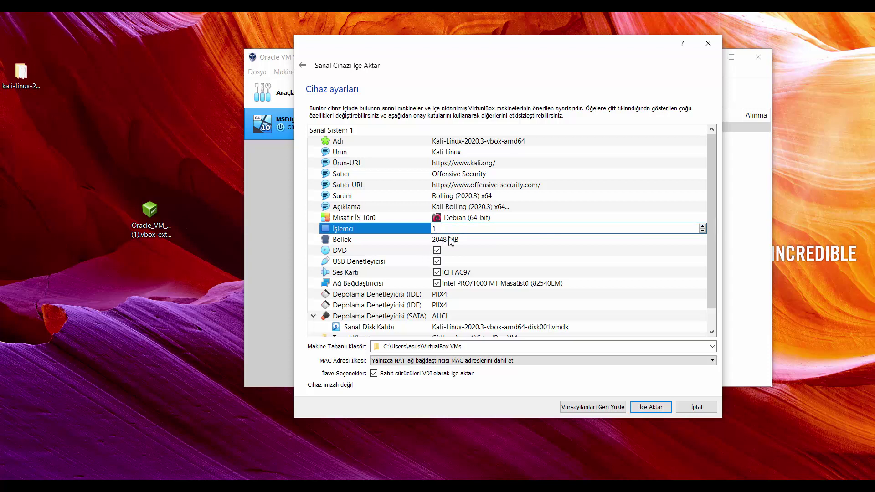
pyautogui.click(451, 242)
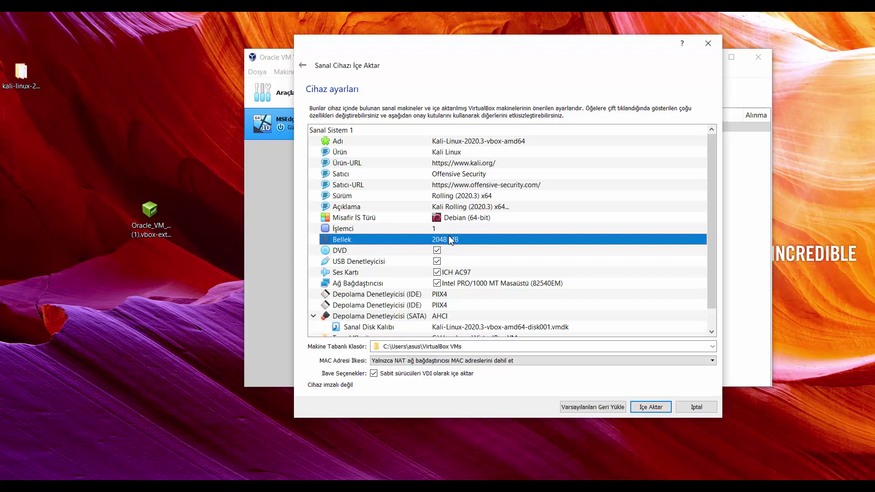
pyautogui.click(444, 229)
pyautogui.click(443, 229)
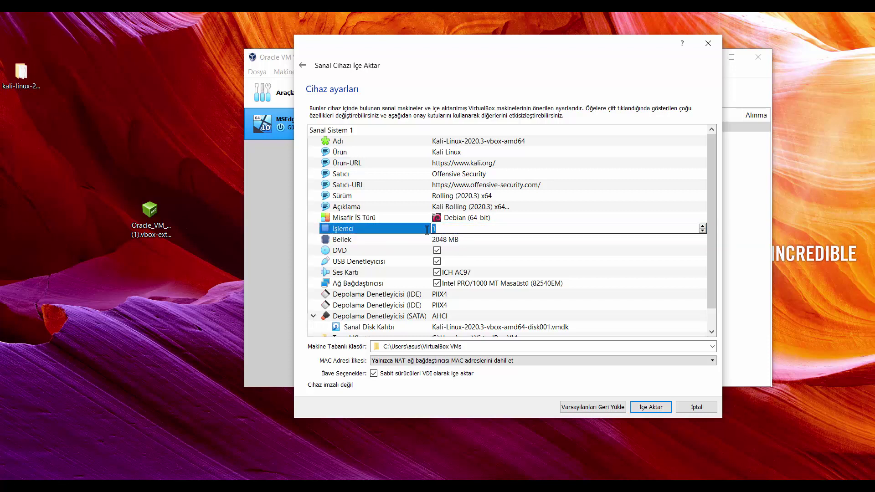
pyautogui.write('2')
pyautogui.click(447, 245)
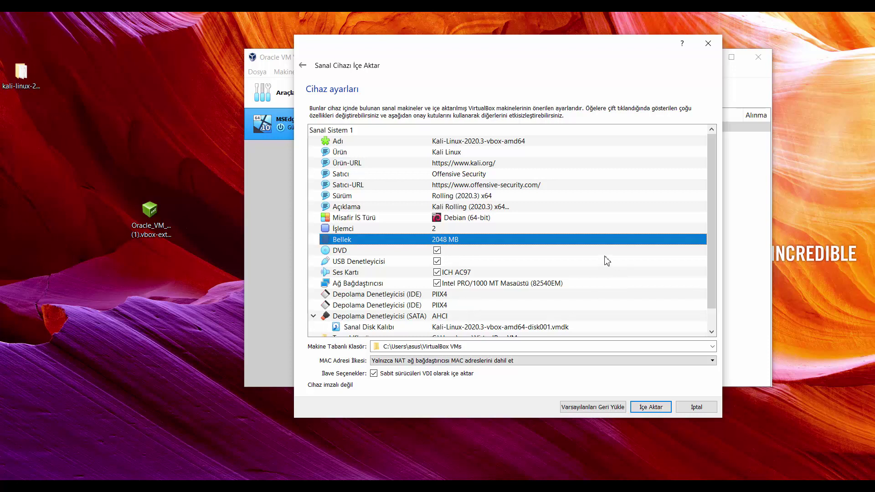
pyautogui.scroll(-1, 563, 285)
pyautogui.scroll(1, 564, 293)
# Import the Kali appliance and accept its software license agreement
pyautogui.click(648, 407)
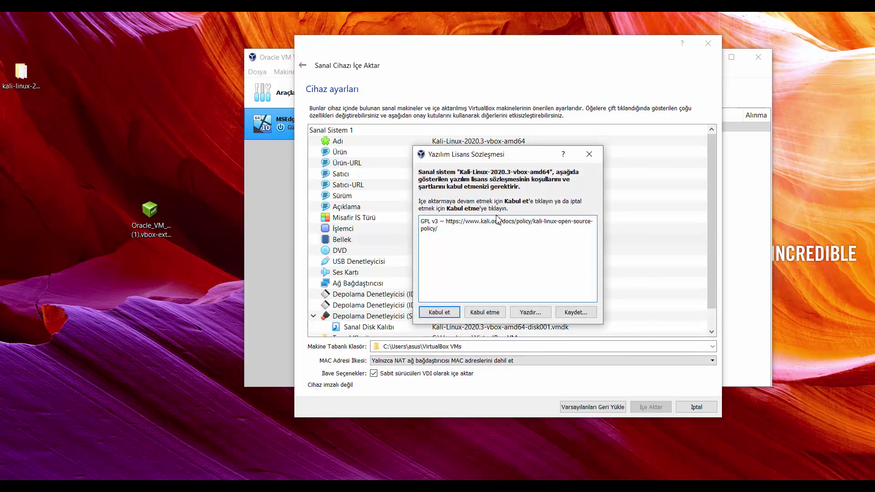
pyautogui.click(439, 312)
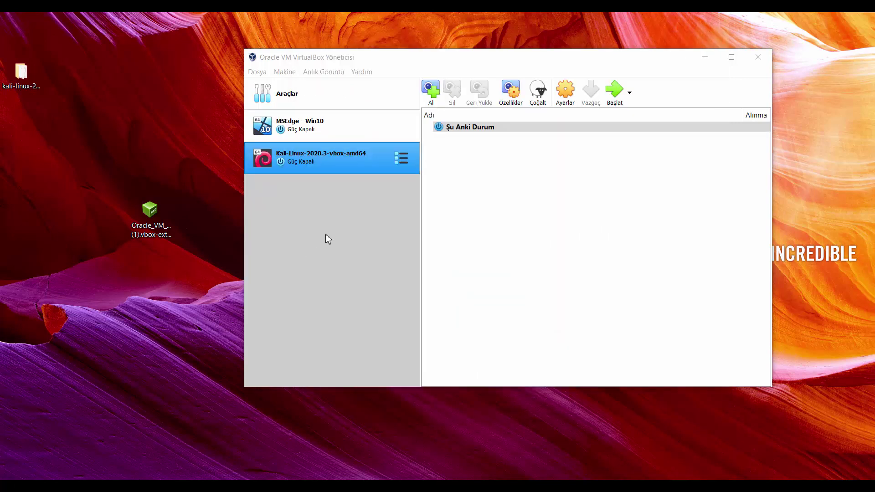
# Start Kali-Linux-2020.3-vbox-amd64 and delete the extension pack file from the desktop
pyautogui.click(312, 165)
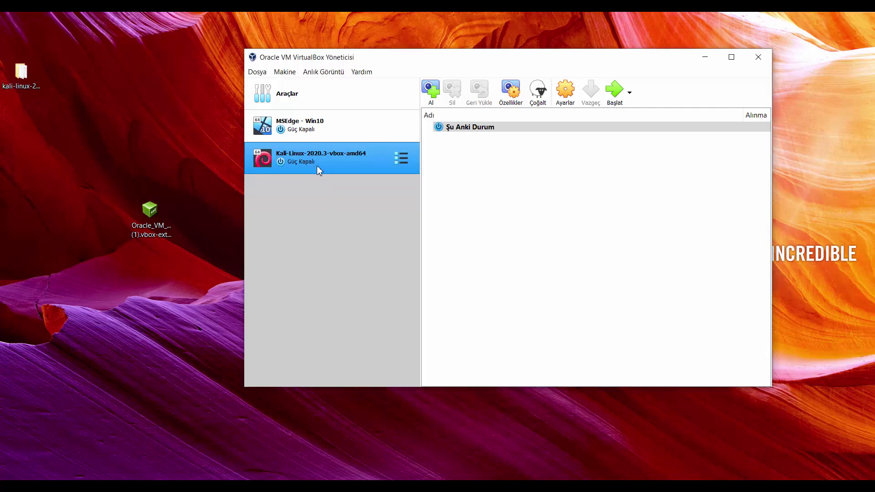
pyautogui.click(615, 89)
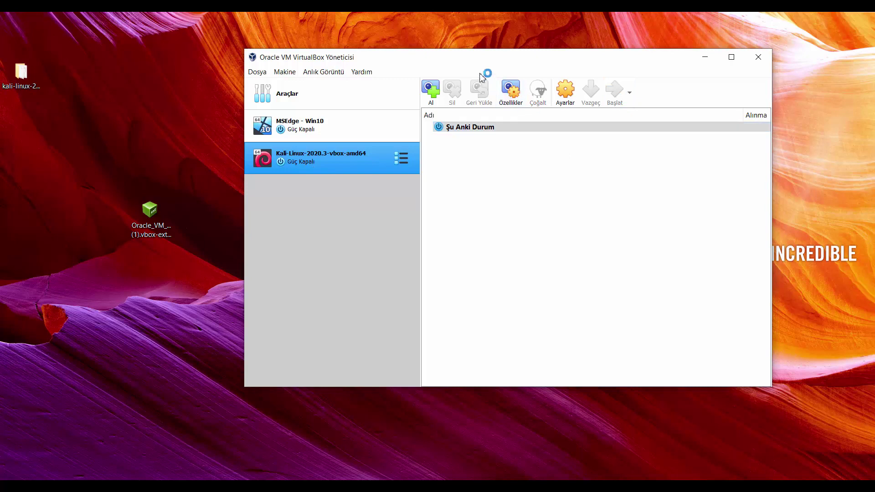
pyautogui.moveTo(481, 63); pyautogui.dragTo(420, 55)
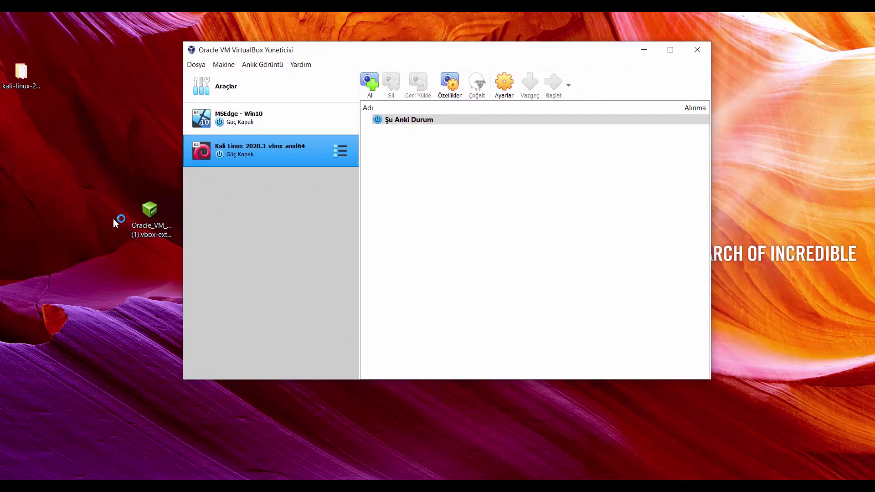
pyautogui.moveTo(150, 212); pyautogui.dragTo(30, 140)
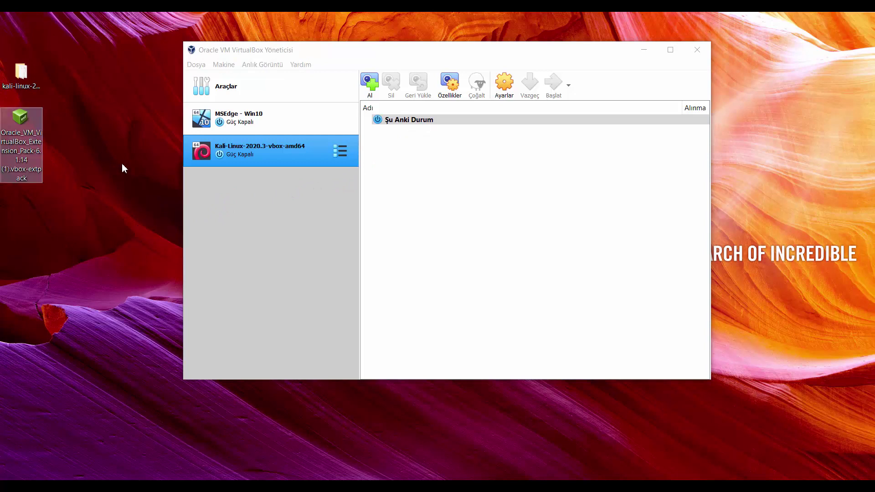
pyautogui.press('Delete')
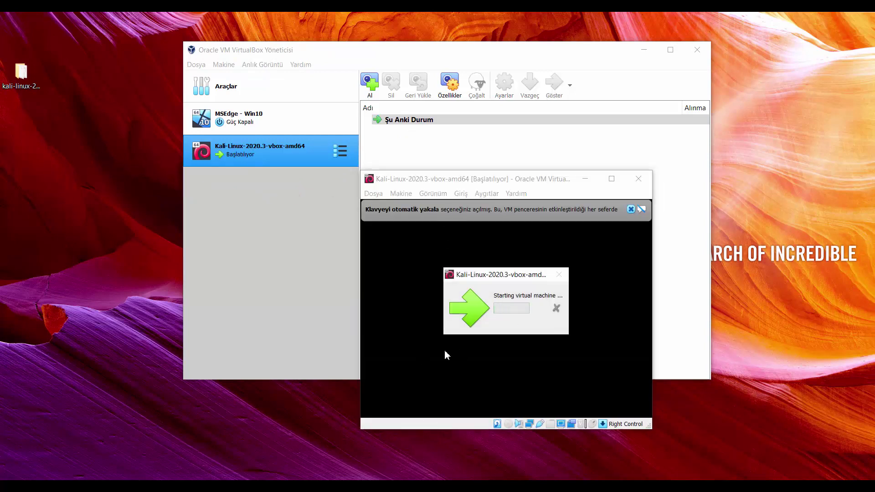
# Reposition and enlarge the VM window, then dismiss the mouse integration and keyboard capture notices
pyautogui.moveTo(502, 179); pyautogui.dragTo(348, 50)
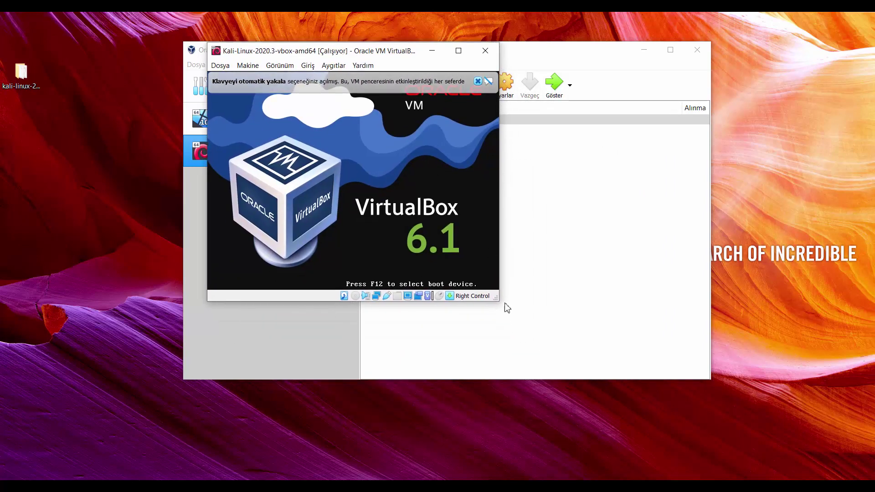
pyautogui.click(507, 306)
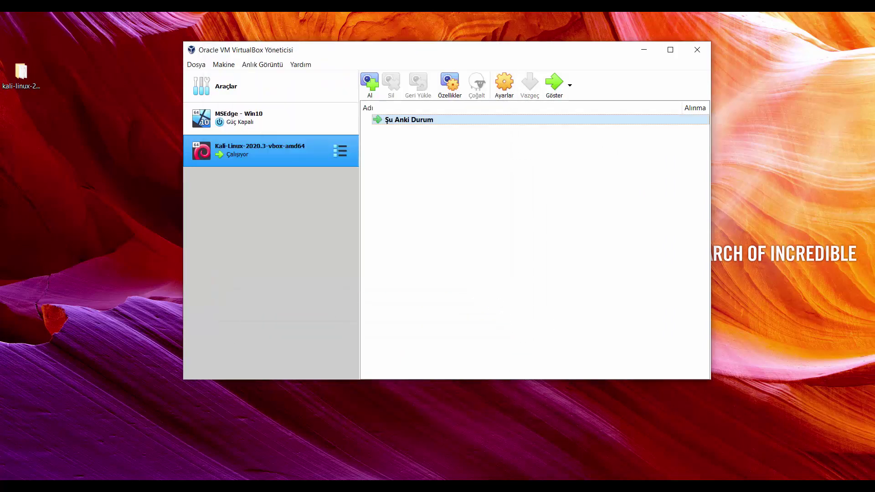
pyautogui.hotkey('alt', 'Tab')
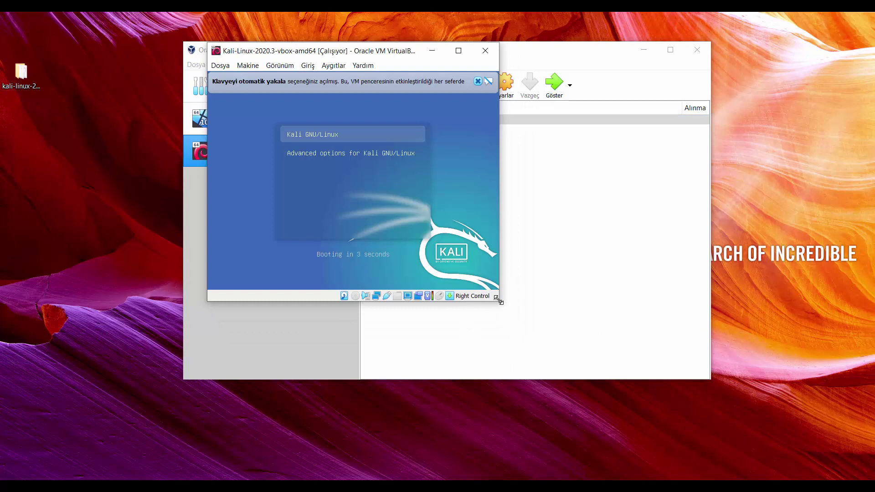
pyautogui.moveTo(499, 301); pyautogui.dragTo(768, 424)
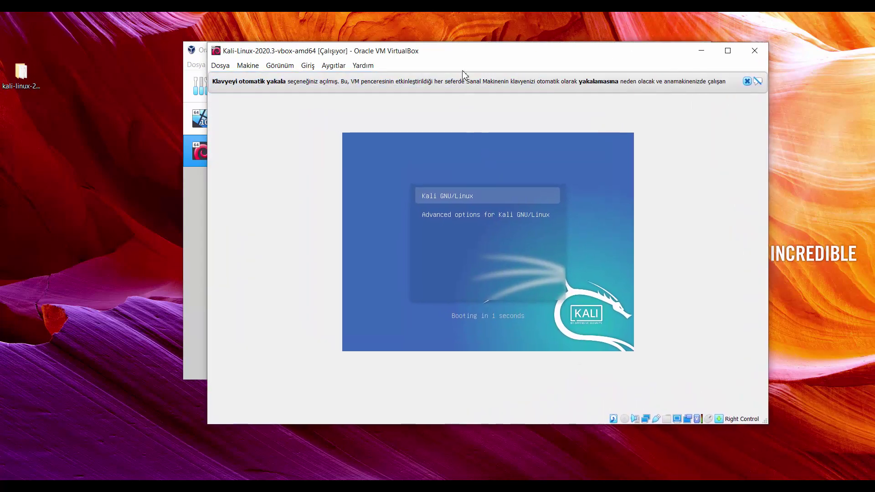
pyautogui.moveTo(448, 53); pyautogui.dragTo(336, 49)
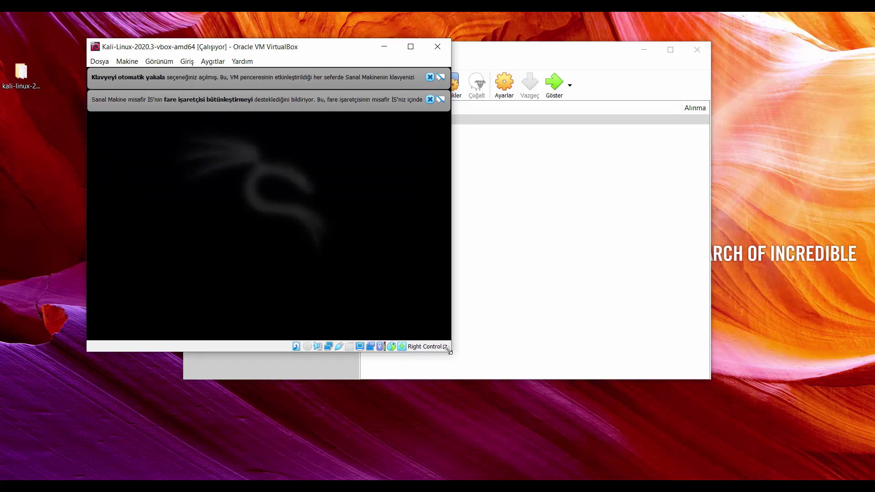
pyautogui.moveTo(449, 350); pyautogui.dragTo(751, 445)
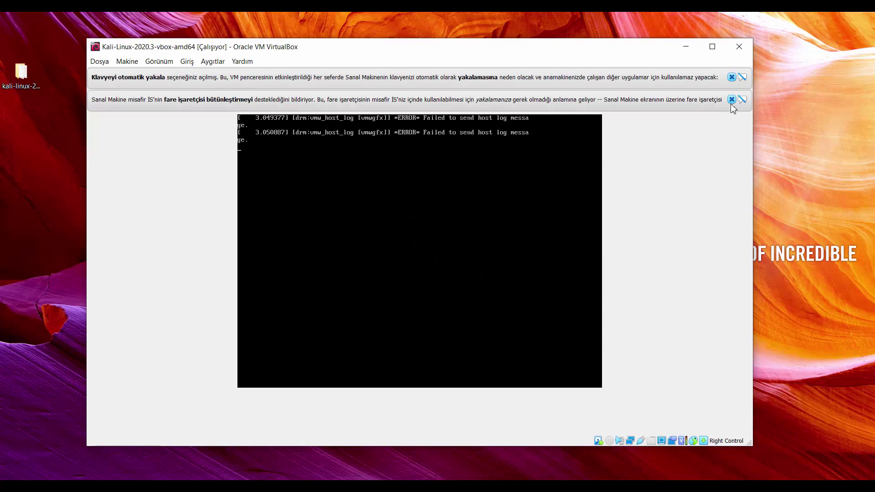
pyautogui.click(732, 100)
pyautogui.click(732, 77)
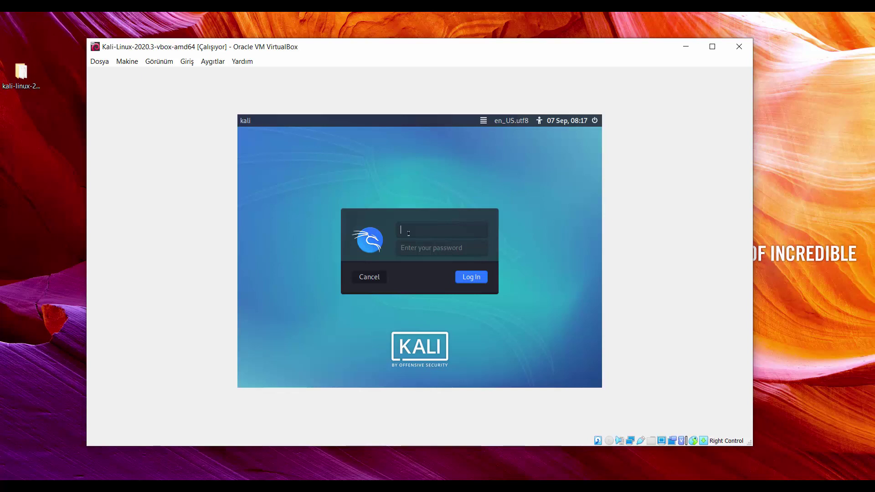
# Enter a password in the Kali login box and submit the first, failed login attempt
pyautogui.click(18, 73)
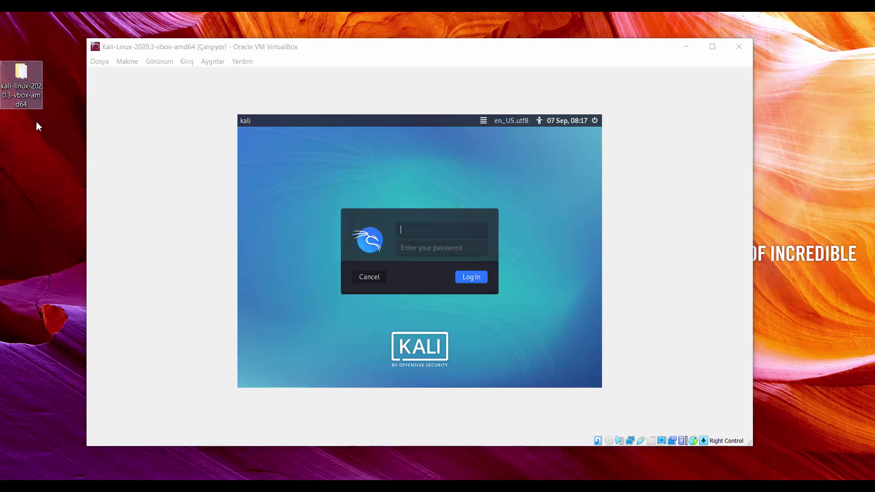
pyautogui.click(412, 226)
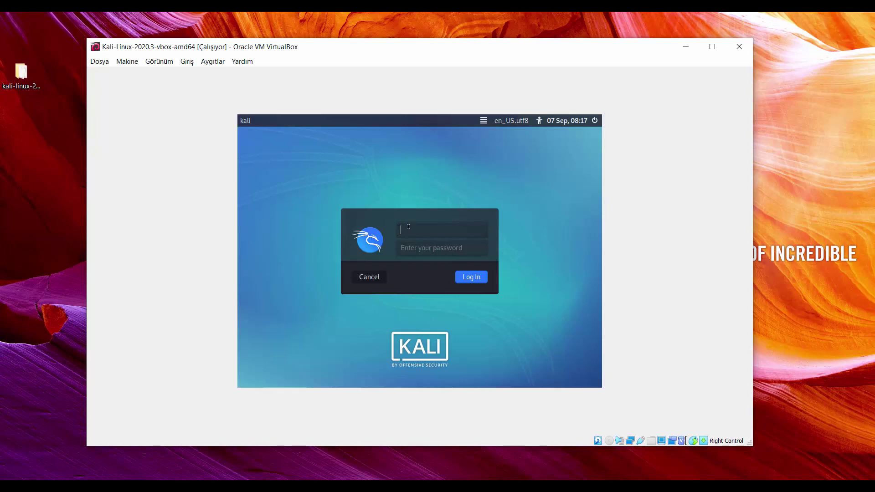
pyautogui.write('toor')
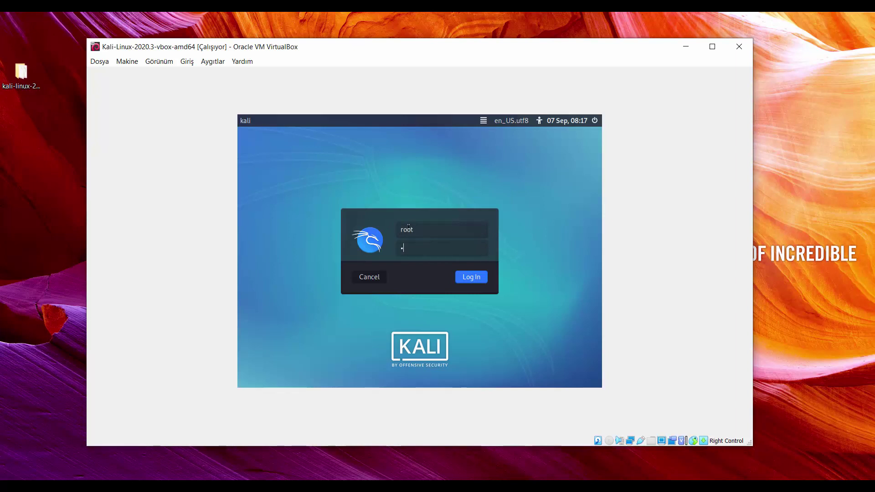
pyautogui.click(473, 277)
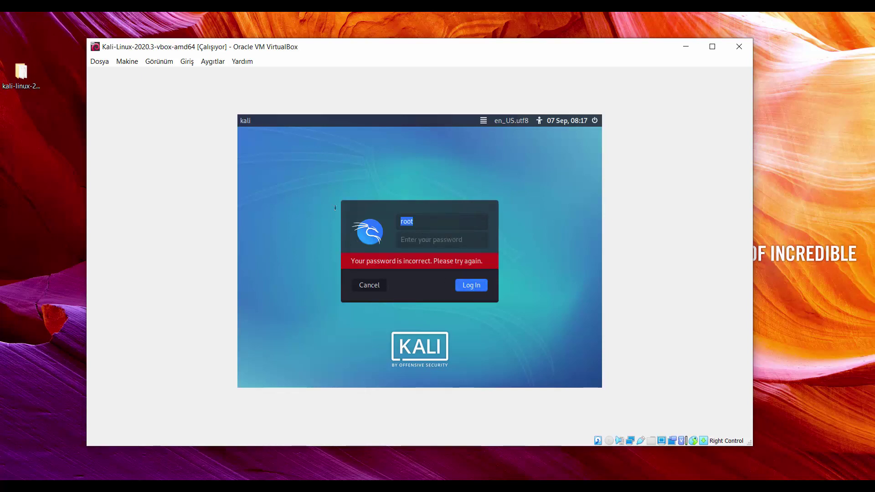
# Re-enter the default Kali username and password and log in
pyautogui.write('kali')
pyautogui.click(410, 240)
pyautogui.write('kali')
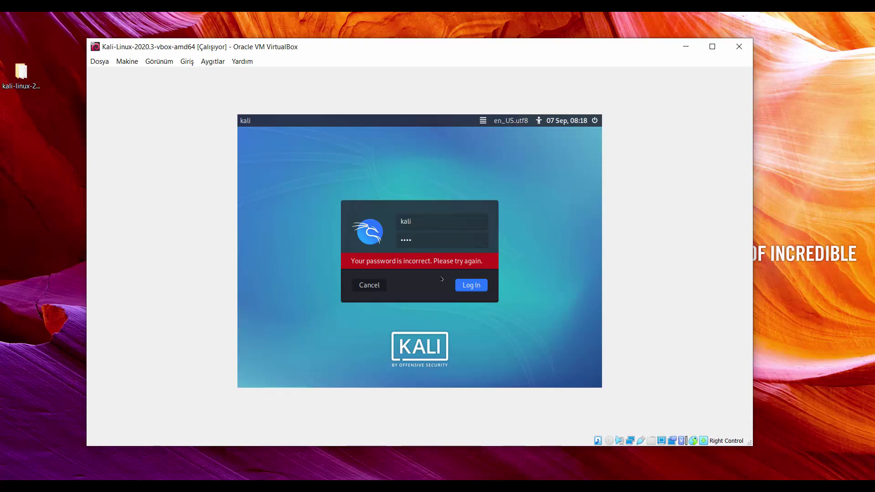
pyautogui.click(471, 286)
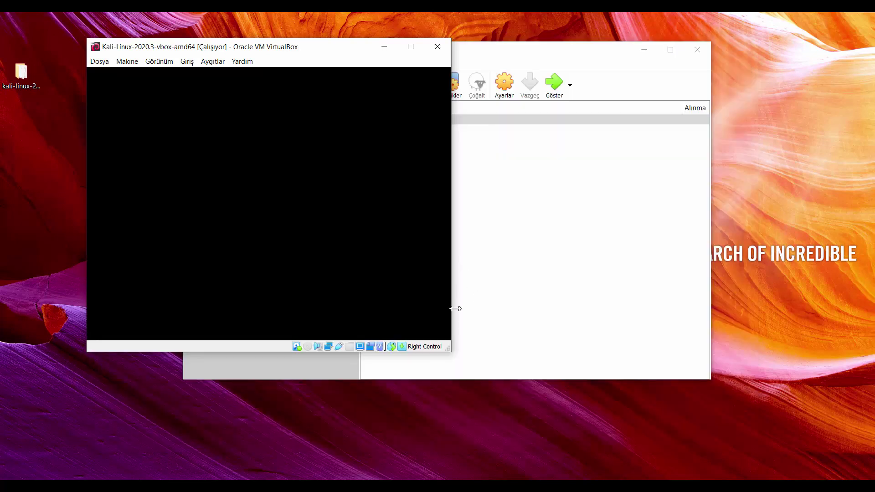
# Enlarge the VM window and launch Firefox from the Kali applications menu
pyautogui.moveTo(453, 351); pyautogui.dragTo(801, 447)
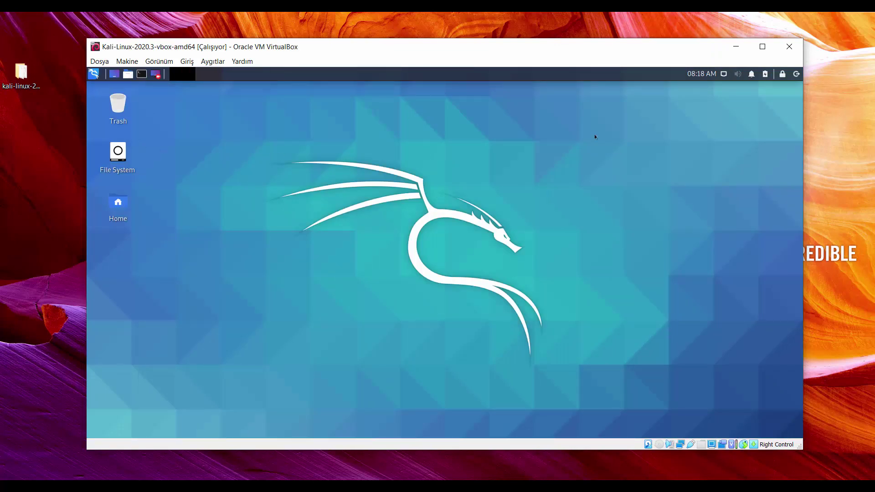
pyautogui.click(94, 74)
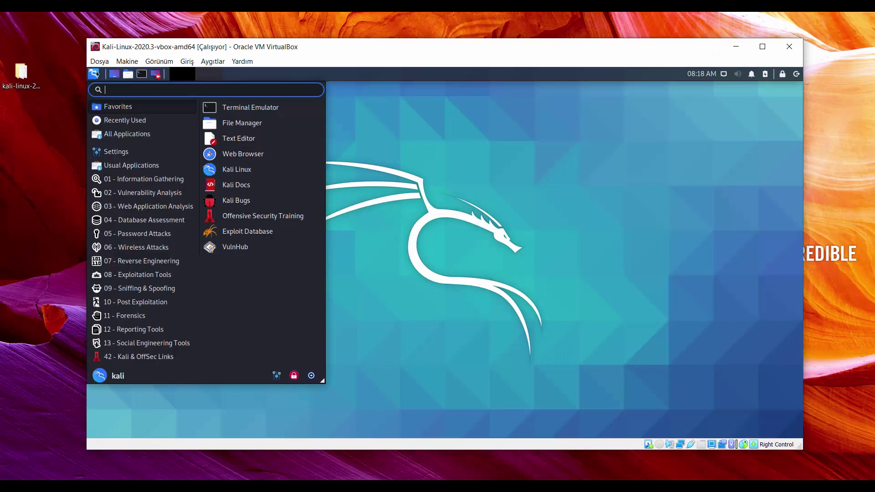
pyautogui.click(93, 74)
pyautogui.click(94, 74)
pyautogui.click(242, 164)
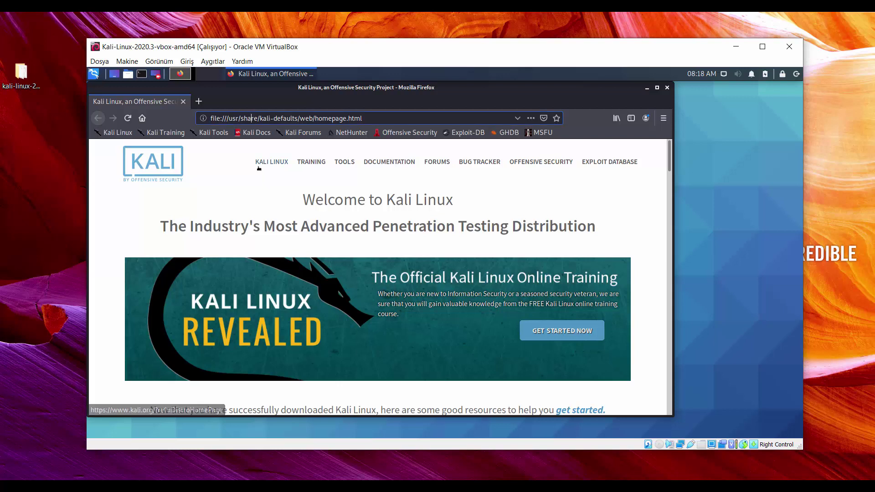
# Load google.com in Firefox, then close the browser
pyautogui.click(251, 118)
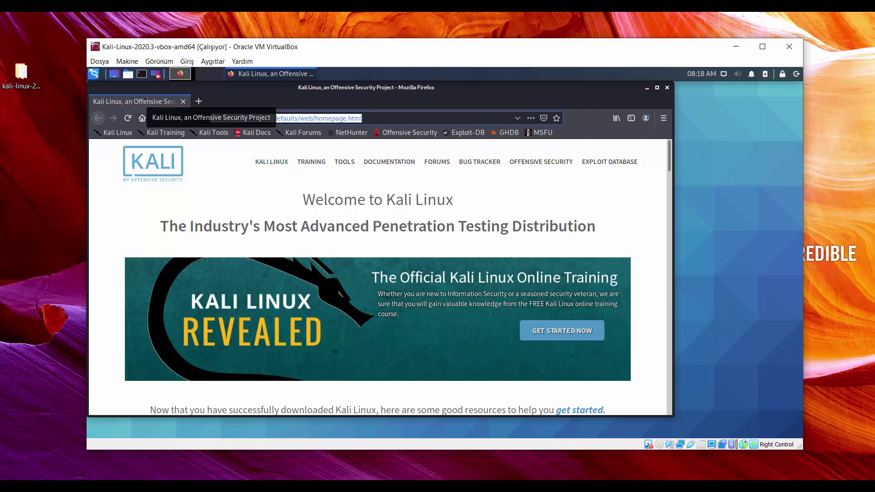
pyautogui.write('google.com')
pyautogui.press('Return')
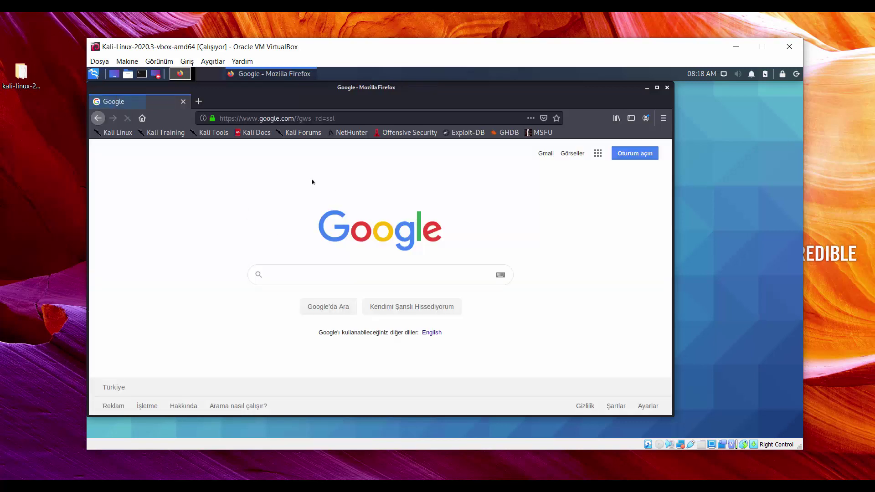
pyautogui.click(667, 87)
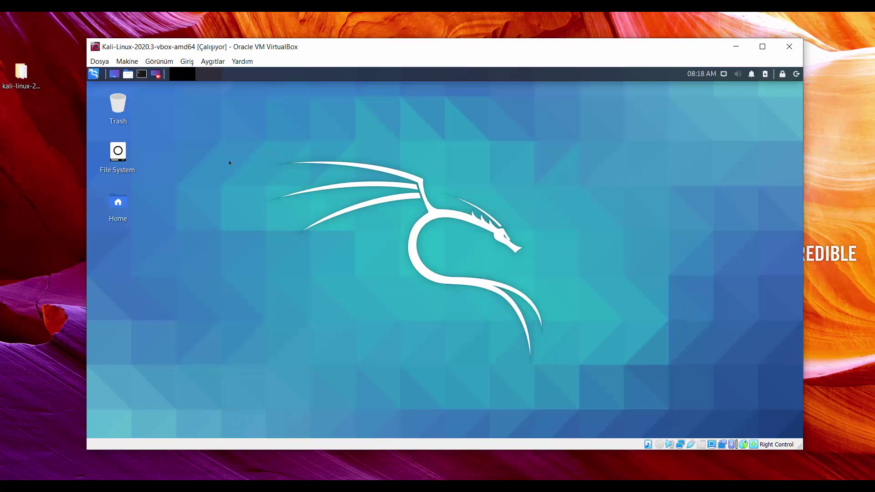